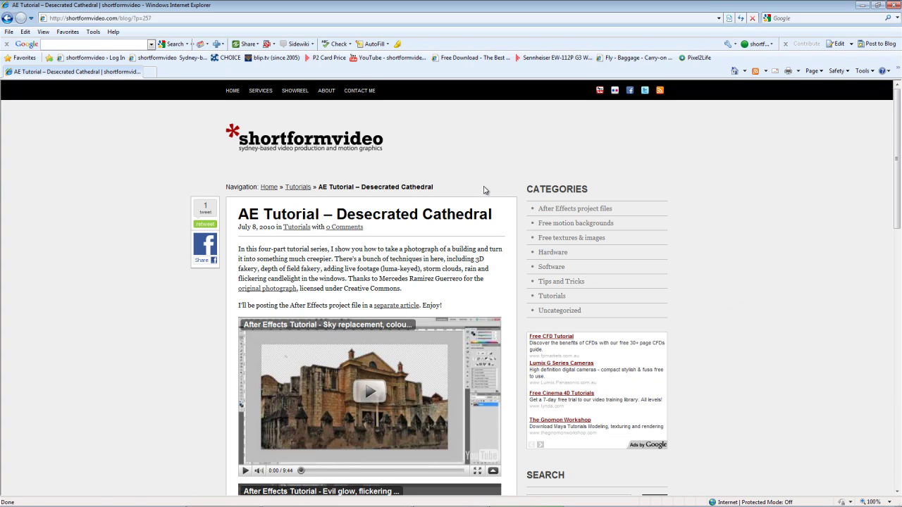
Step: Scroll down the Desecrated Cathedral tutorial post past its tutorial videos
scroll(493, 169, "down", 2)
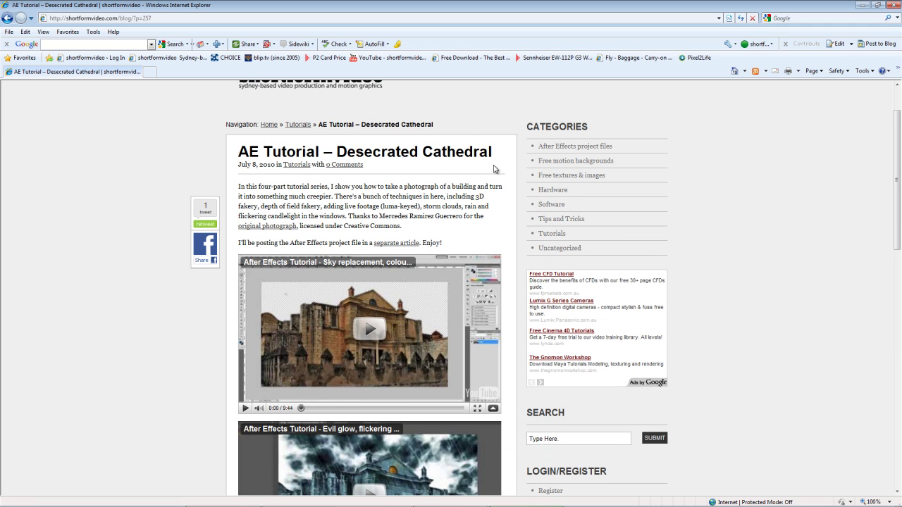
scroll(494, 169, "down", 2)
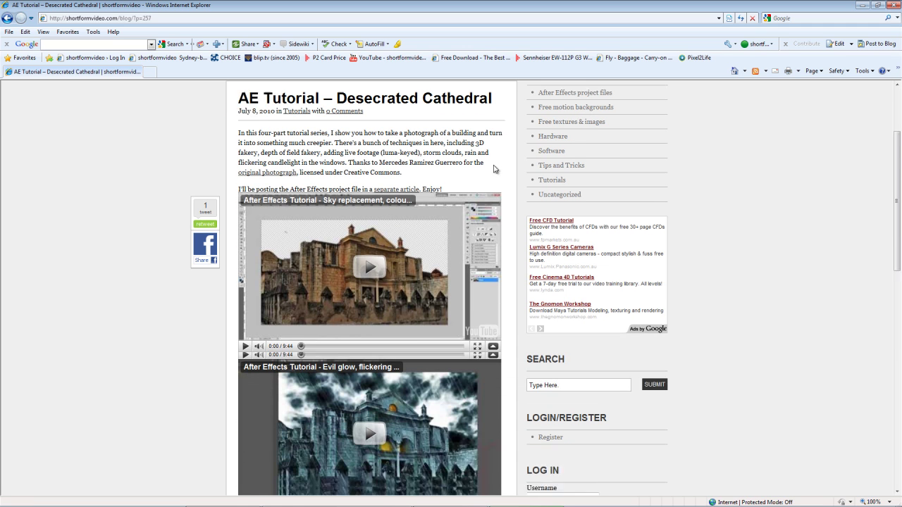
scroll(493, 169, "down", 2)
scroll(494, 169, "down", 2)
scroll(495, 169, "down", 4)
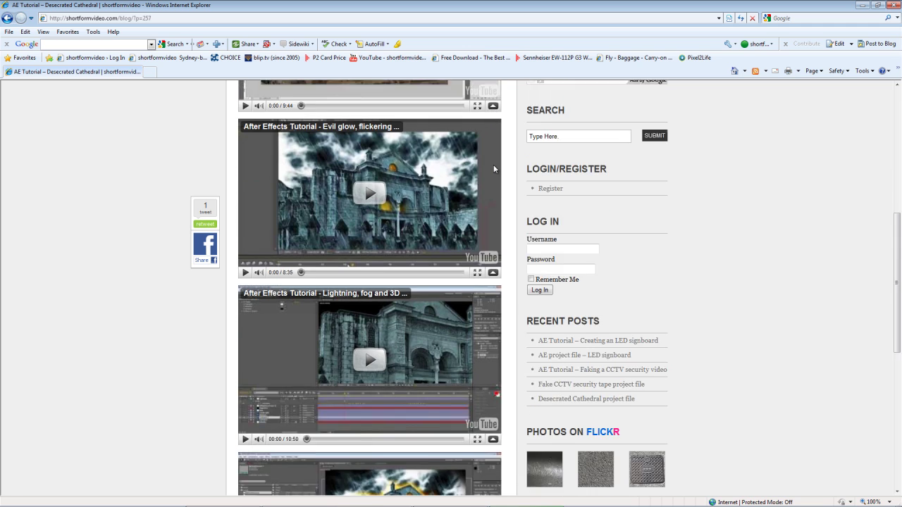
scroll(494, 169, "down", 4)
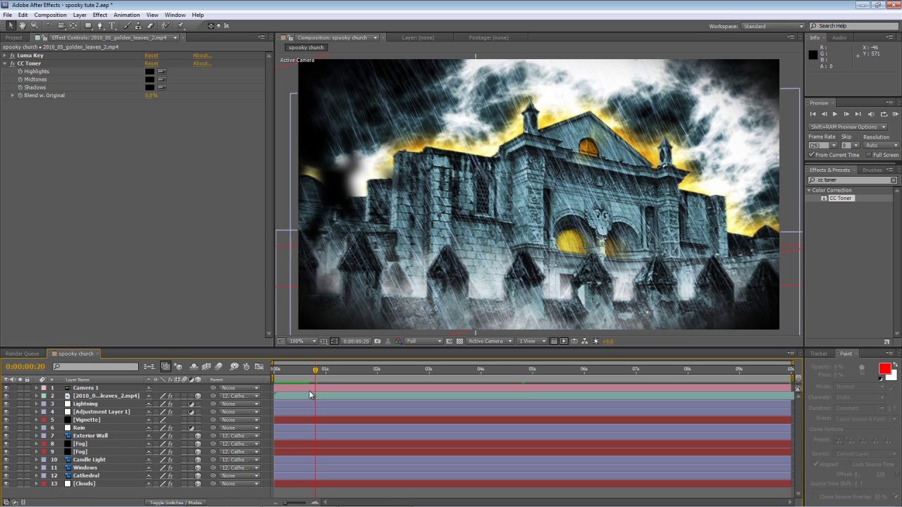
Step: Show the Project panel with the soundfx folder's rain loop, thunder and wind howl files
left_click(14, 37)
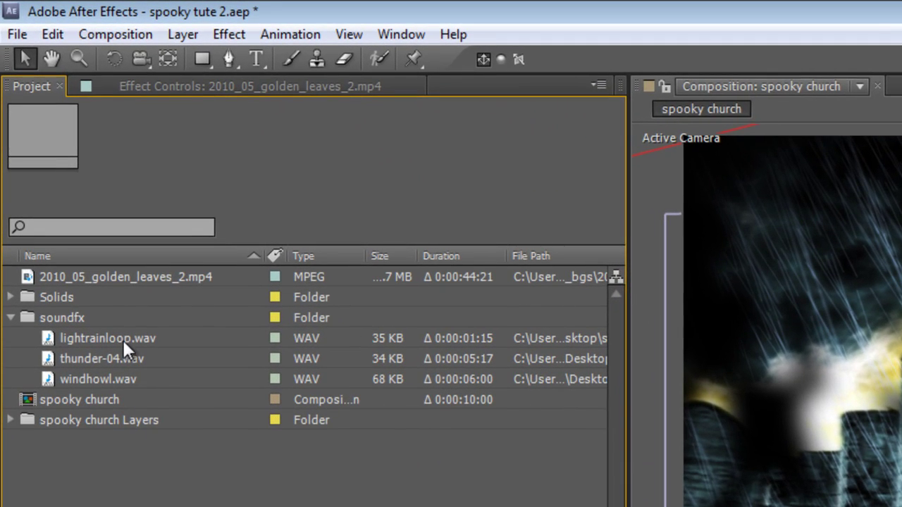
left_click(122, 339)
left_click(124, 358)
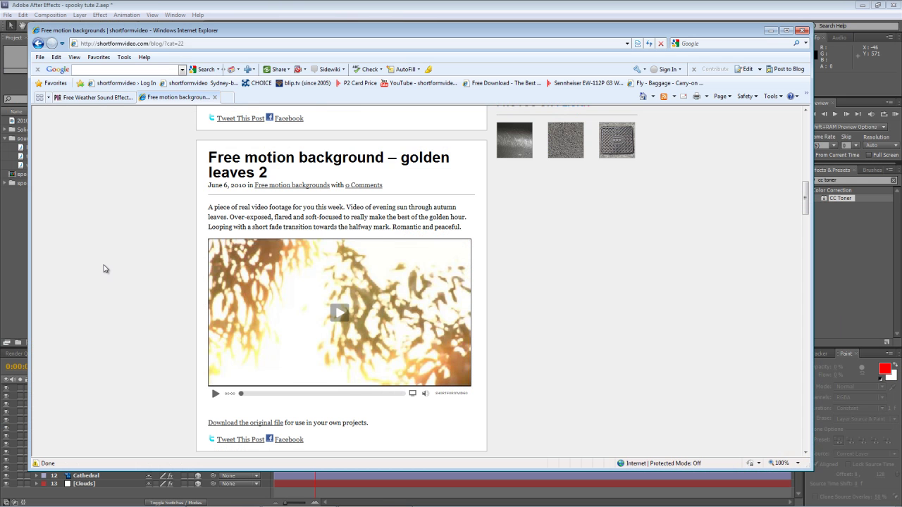
left_click(81, 98)
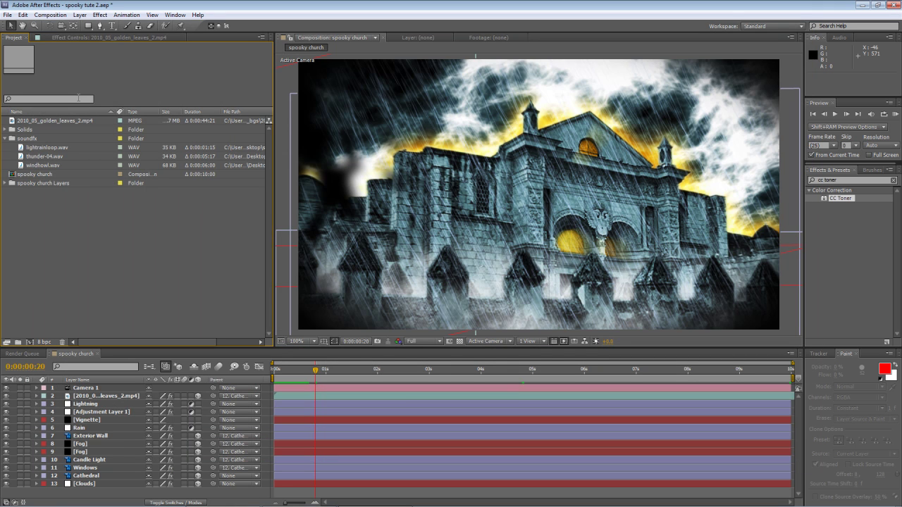
key("alt+Tab")
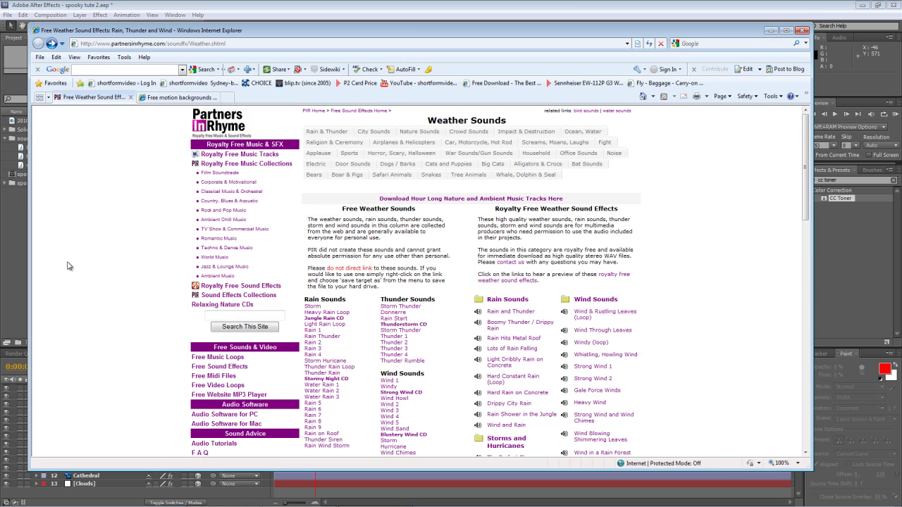
key("alt+Tab")
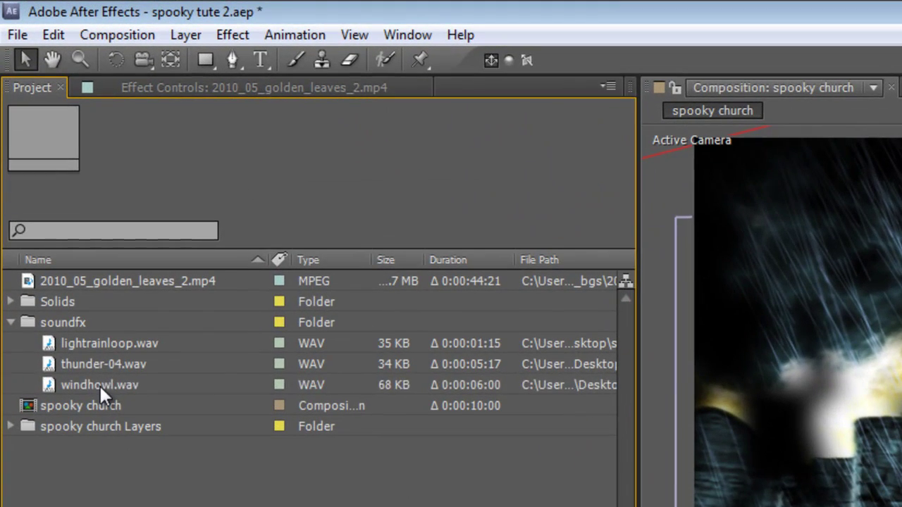
left_click(100, 386)
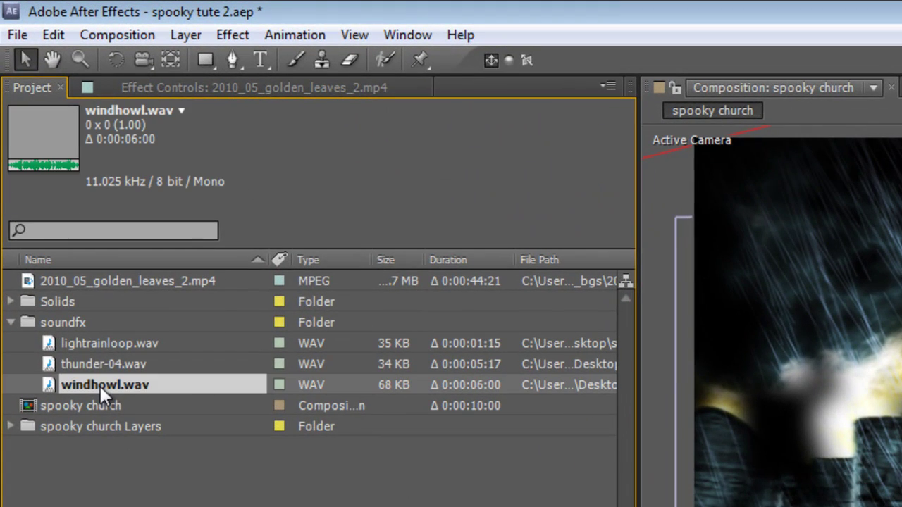
left_click(95, 360)
left_click(98, 343)
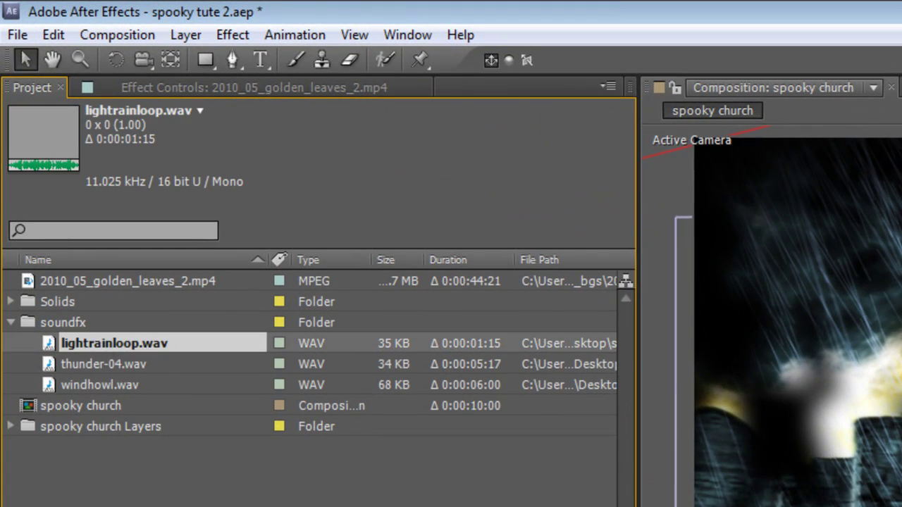
key("ctrl+shift+a")
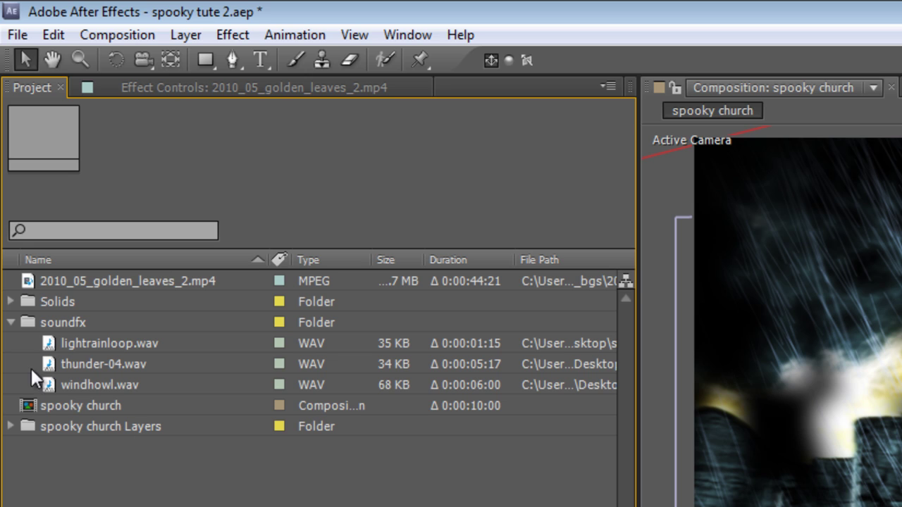
Step: Add lightrainloop.wav as a bottom layer, preview the opening second, then delete it
left_click(46, 346)
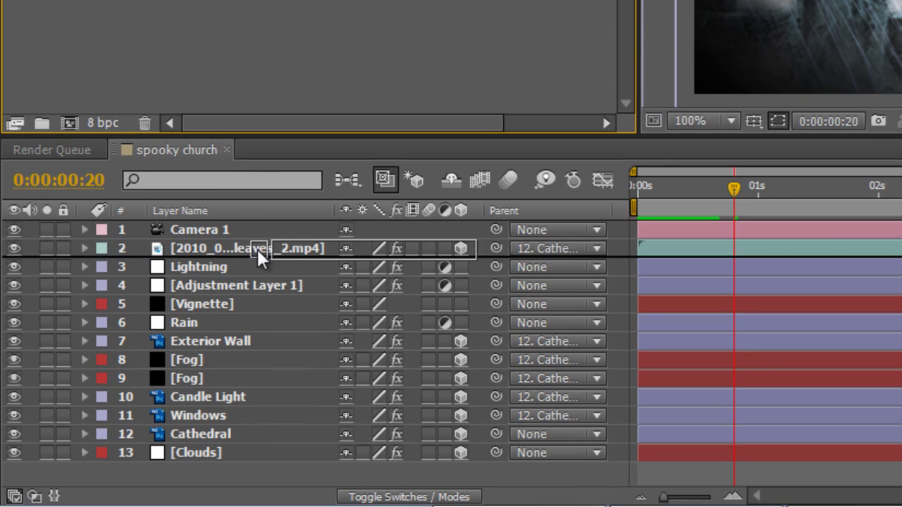
left_click_drag(258, 255, 239, 473)
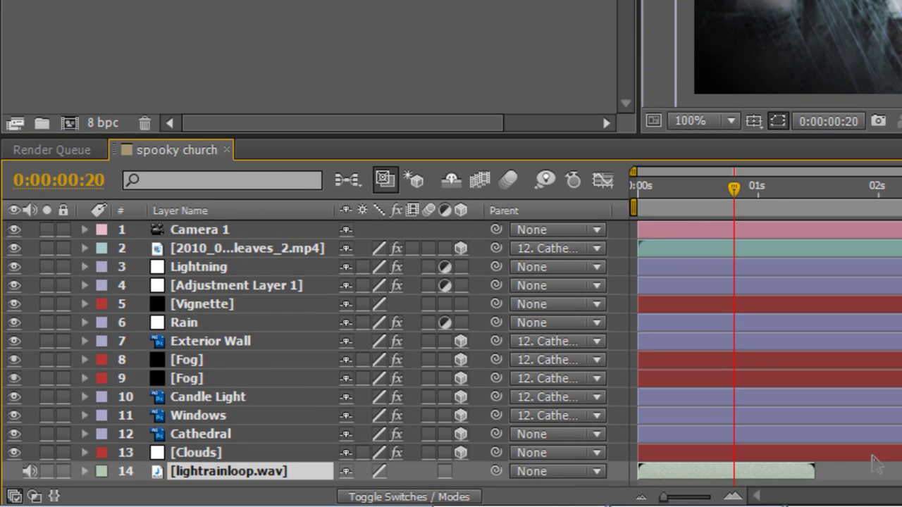
mouse_move(729, 183)
left_mouse_down()
mouse_move(806, 195)
mouse_move(664, 219)
left_mouse_up()
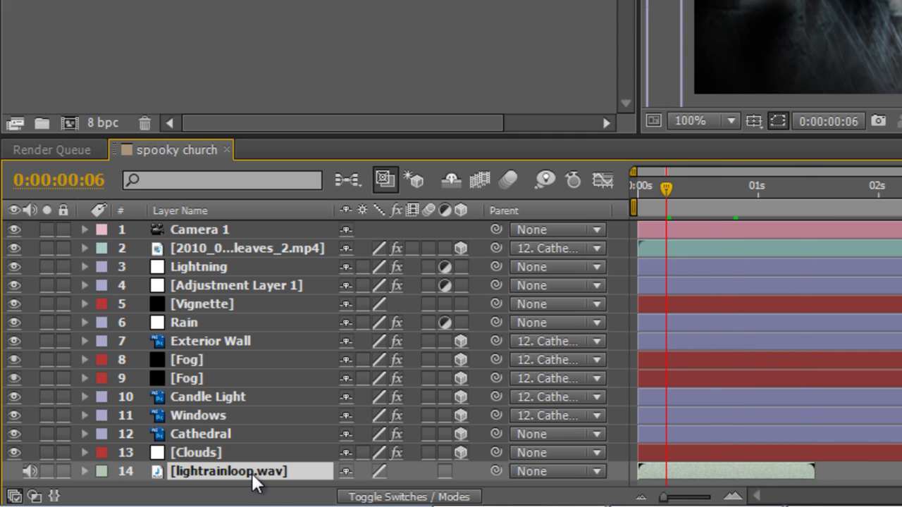
key("Delete")
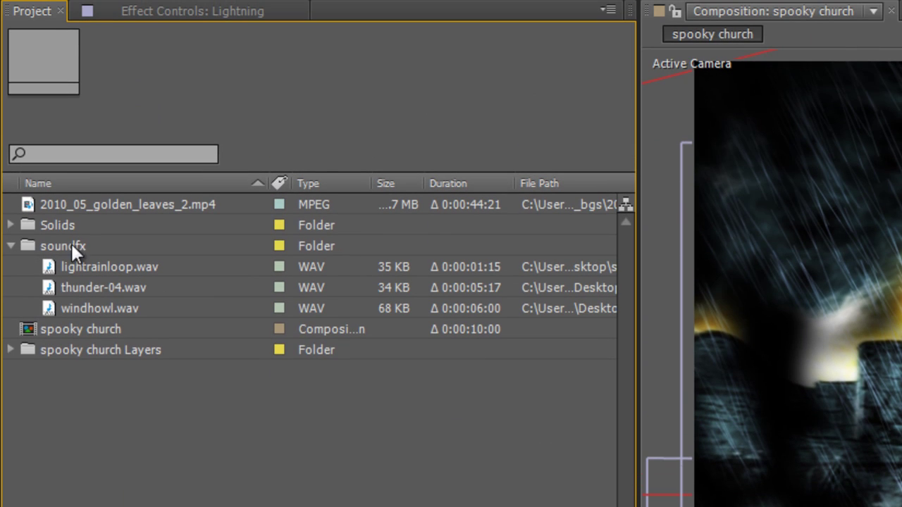
Step: Set lightrainloop.wav to loop 20 times and place it beneath Clouds
right_click(45, 267)
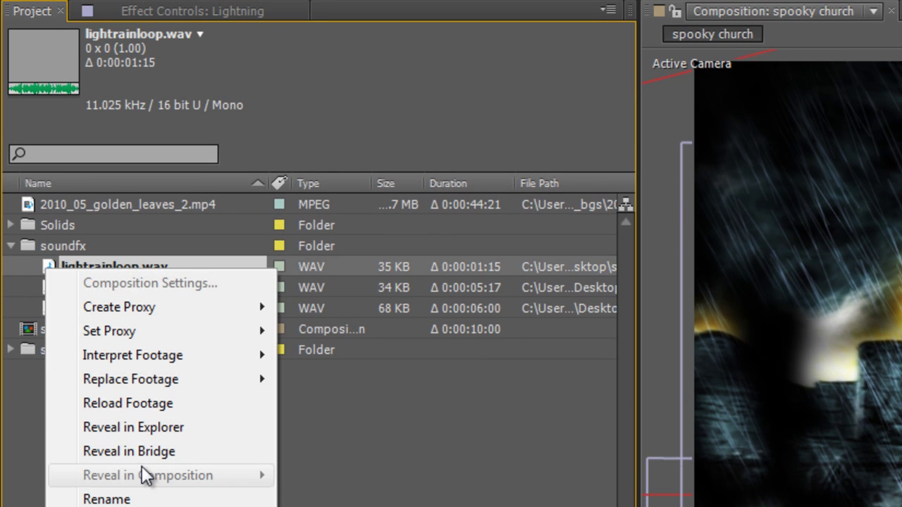
mouse_move(133, 355)
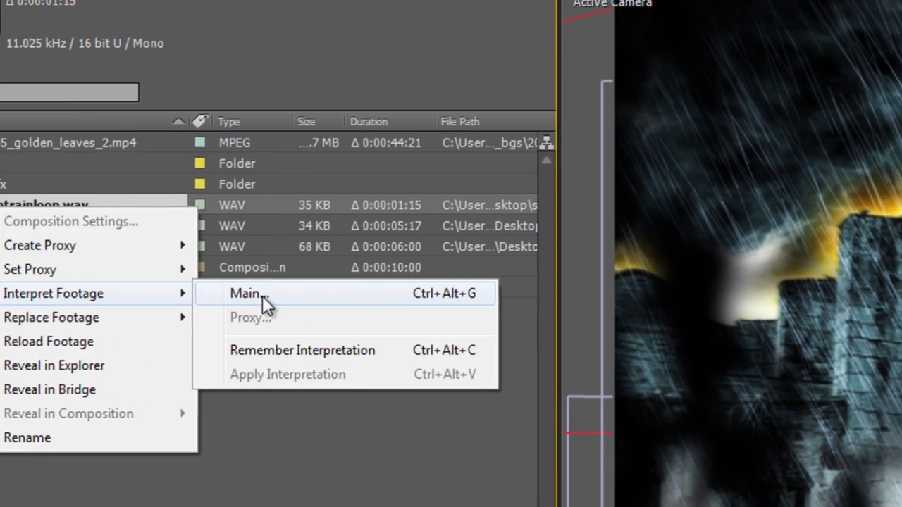
left_click(246, 293)
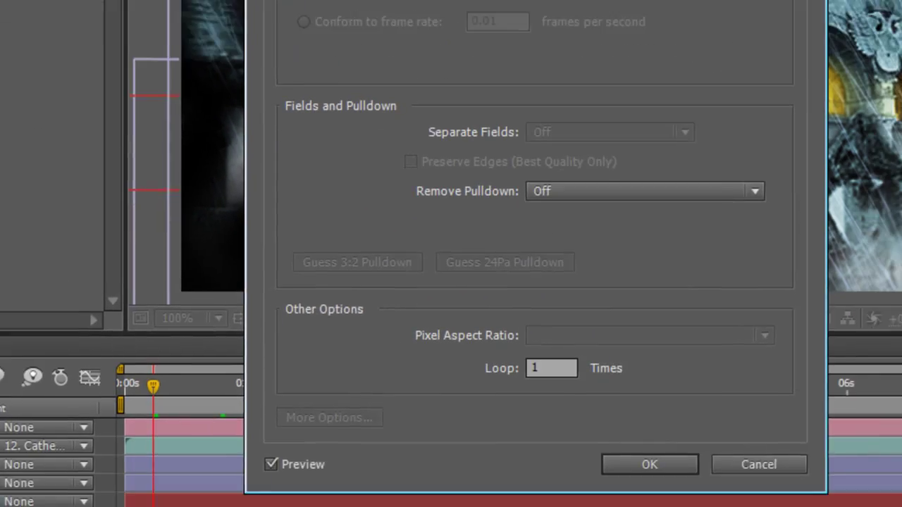
left_click(489, 334)
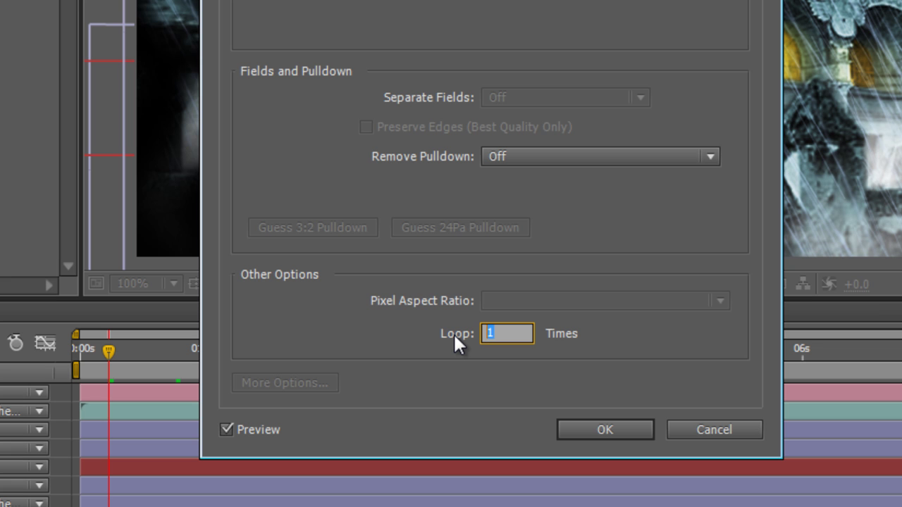
type("20")
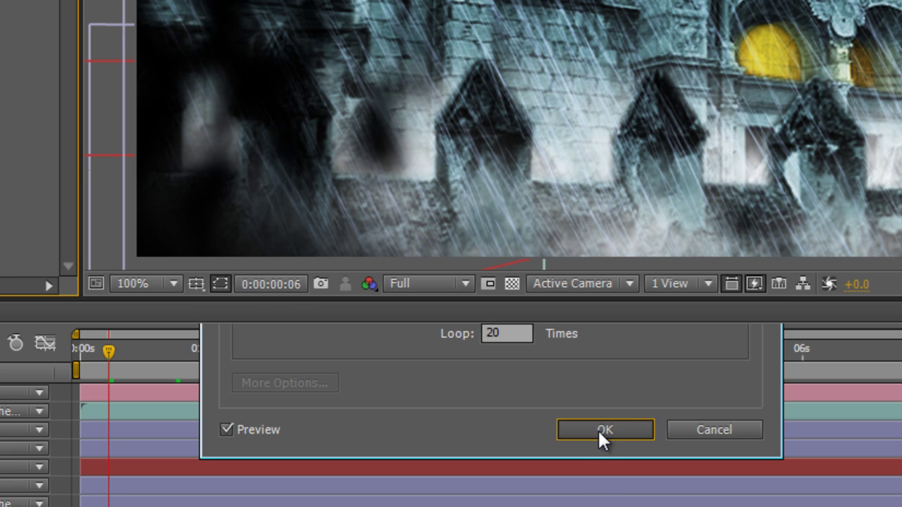
left_click(598, 430)
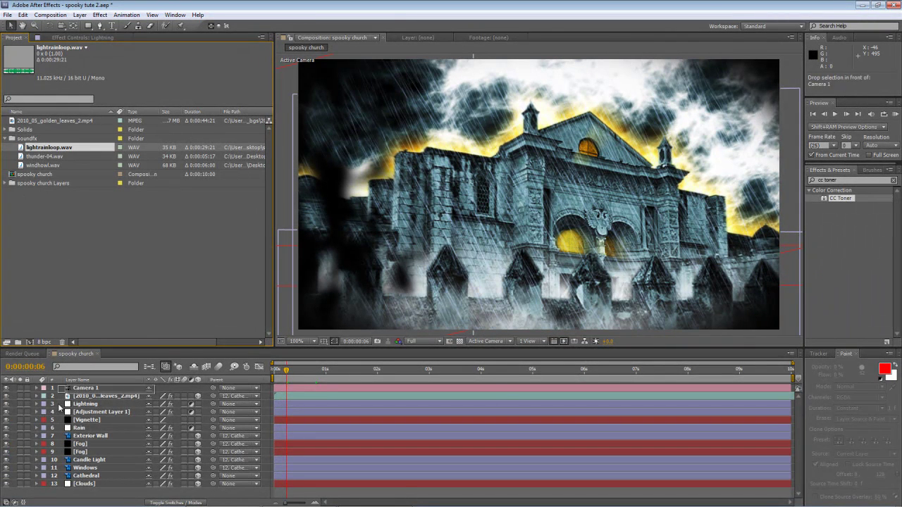
left_click_drag(21, 152, 53, 490)
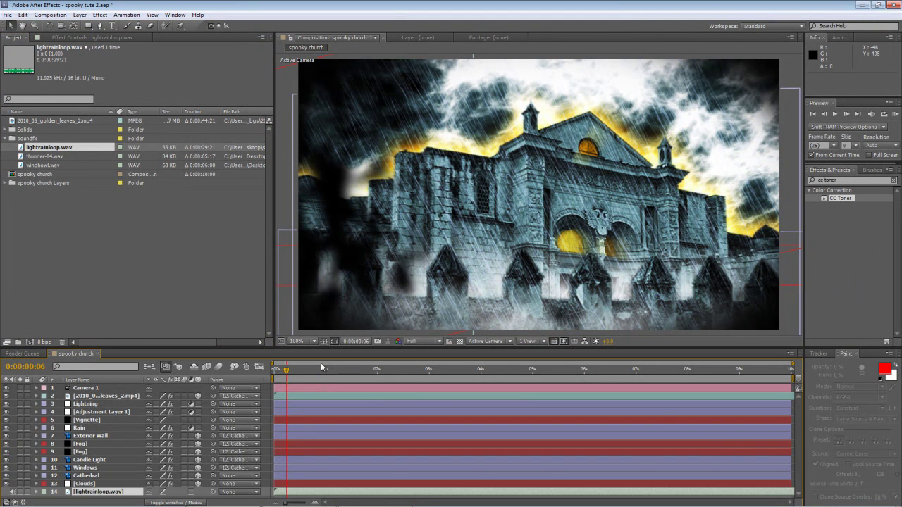
mouse_move(383, 370)
left_mouse_down()
mouse_move(738, 370)
mouse_move(274, 370)
left_mouse_up()
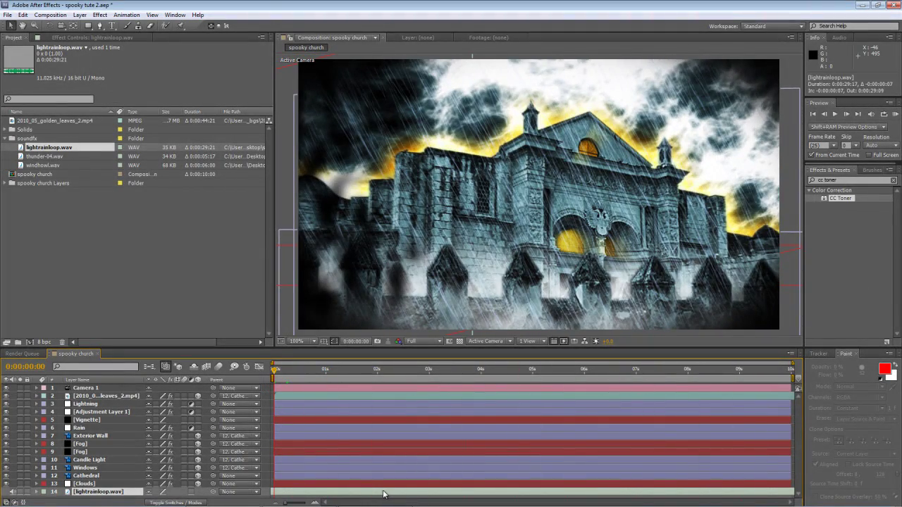
Step: Lower the rain loop layer's Audio Levels to -15 dB and preview the result
left_click(36, 491)
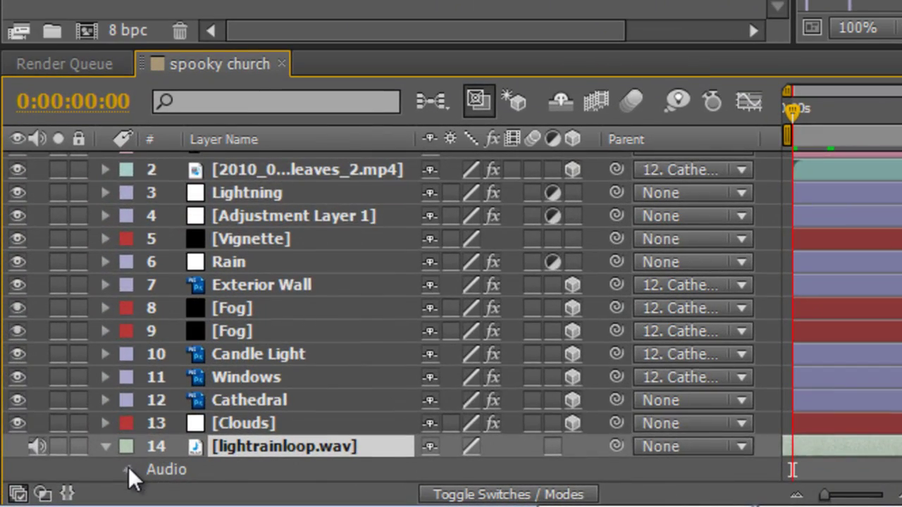
left_click(85, 482)
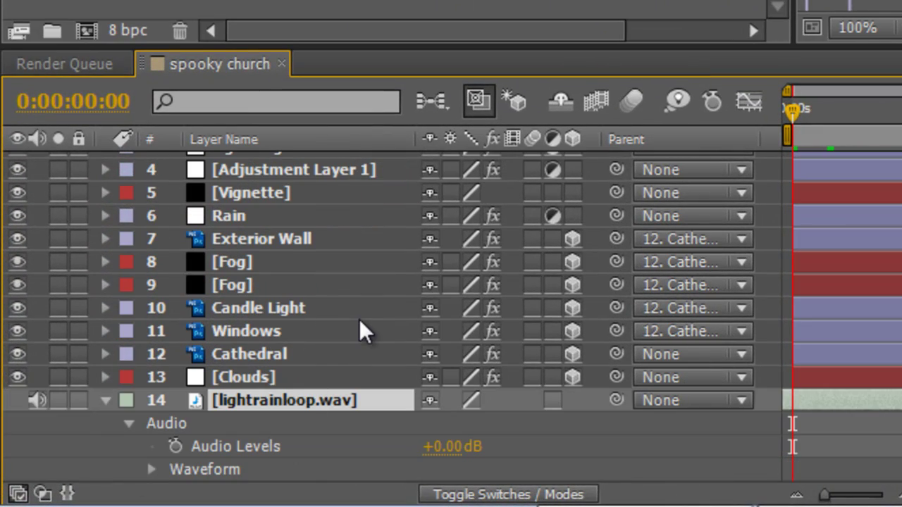
left_click(446, 446)
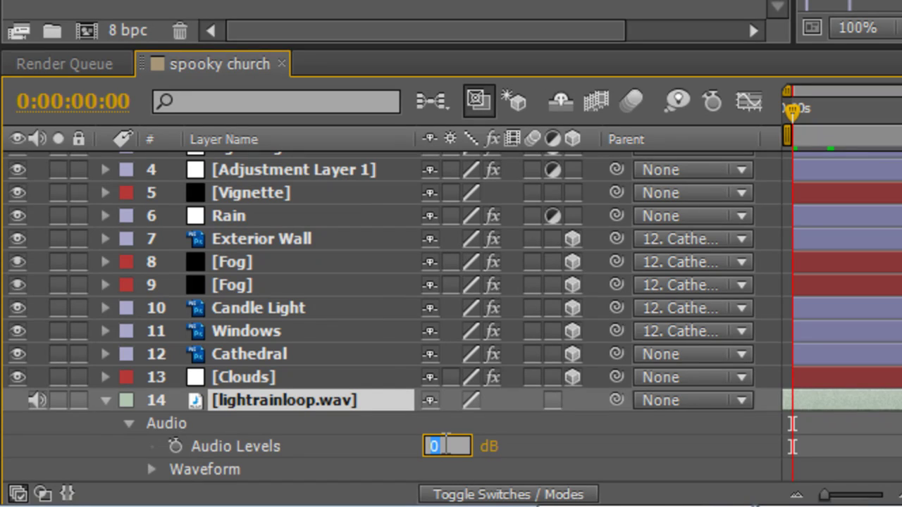
type("-15")
key("Return")
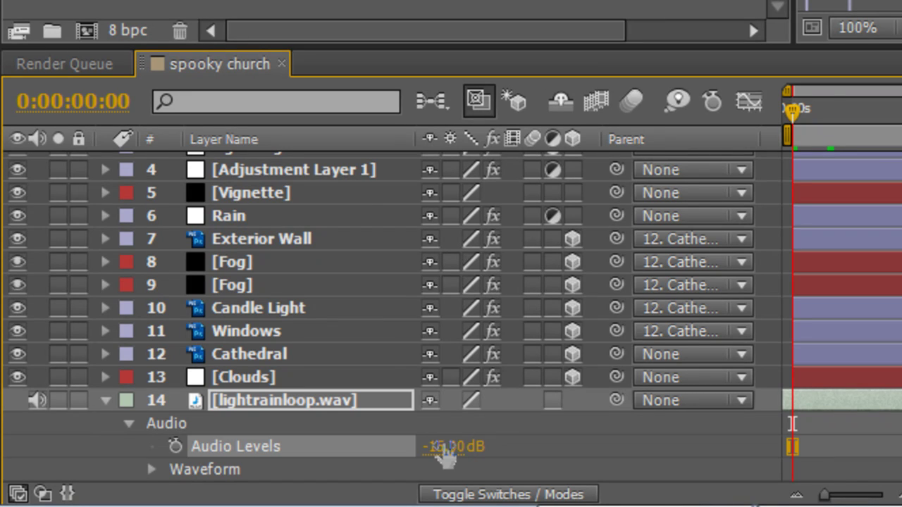
left_click(564, 440)
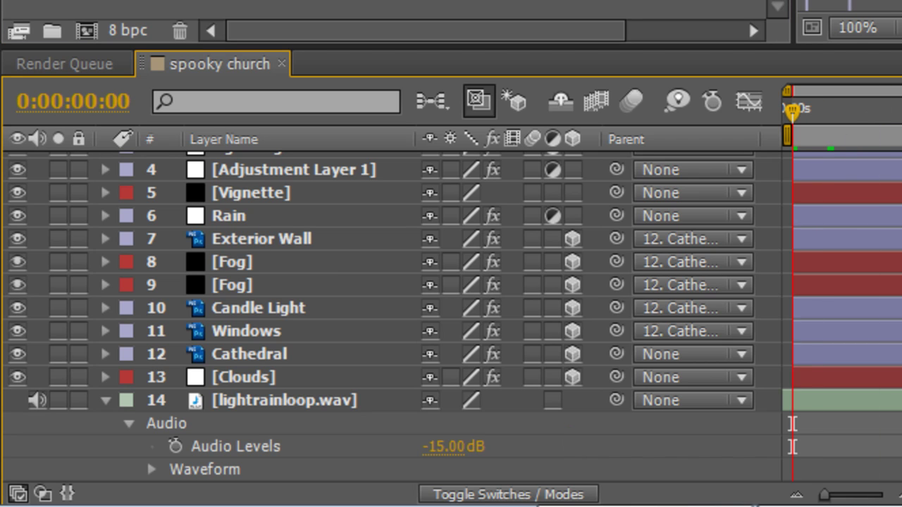
key("ctrl+Down")
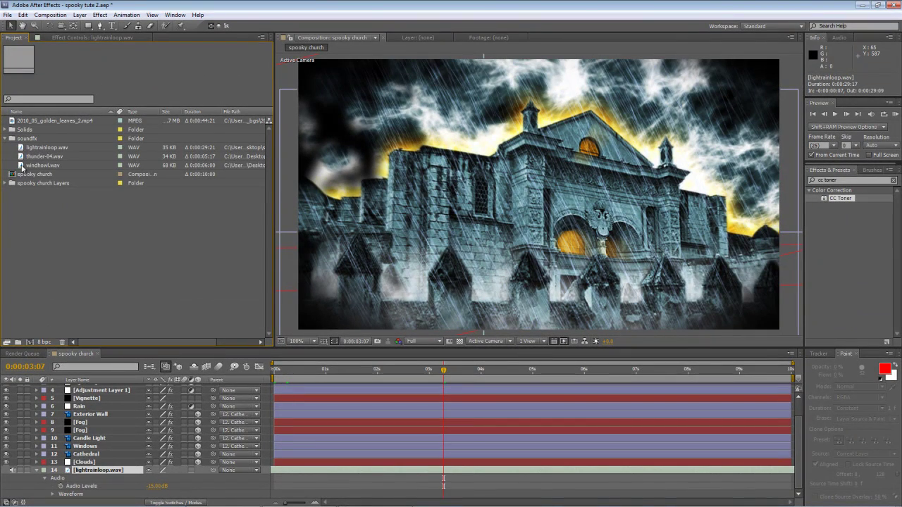
Step: Add windhowl.wav behind Clouds, preview it, and trim its end to about five seconds
left_click_drag(21, 166, 67, 466)
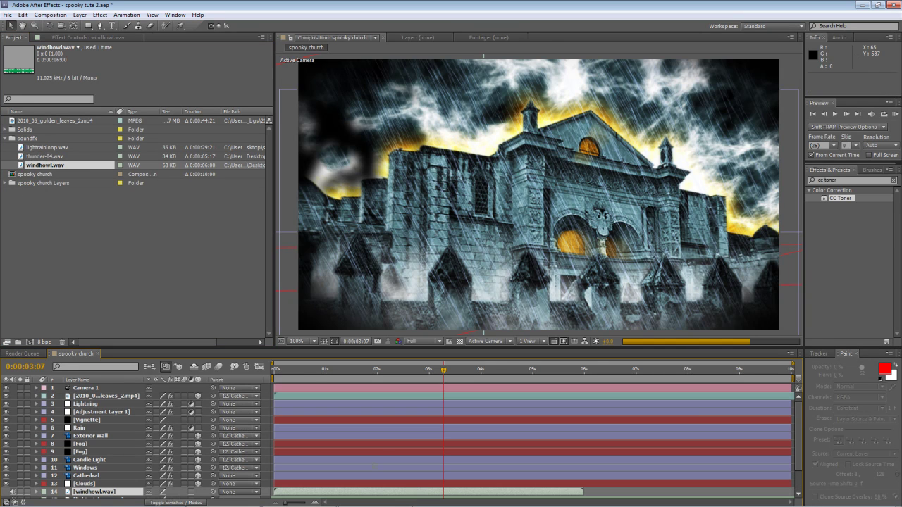
key("Home")
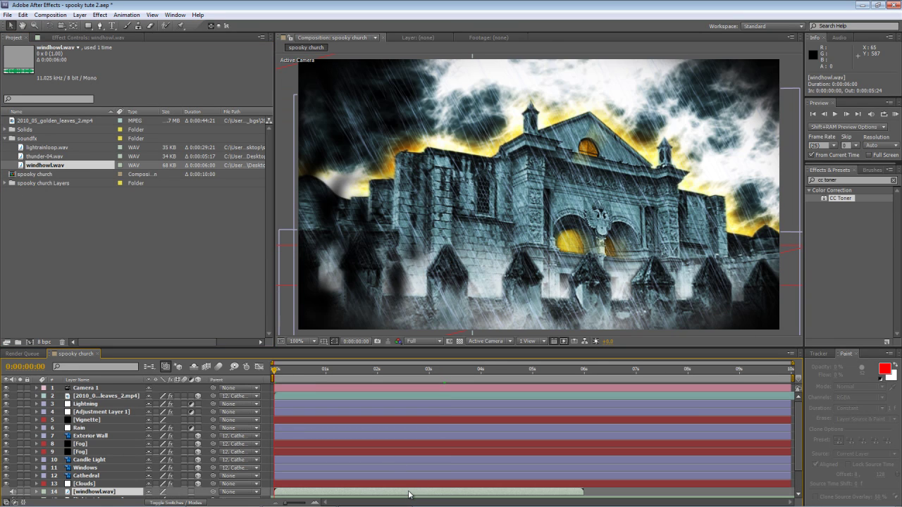
key("KP_Decimal")
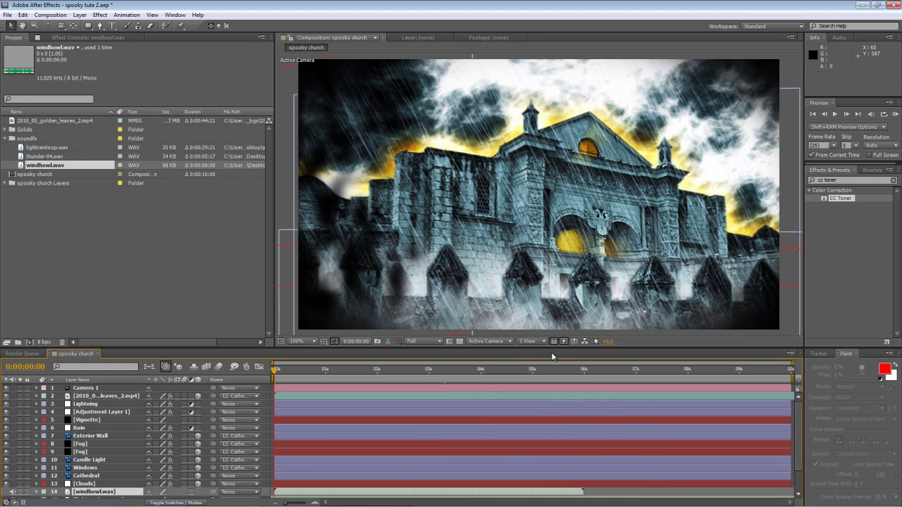
left_click(563, 372)
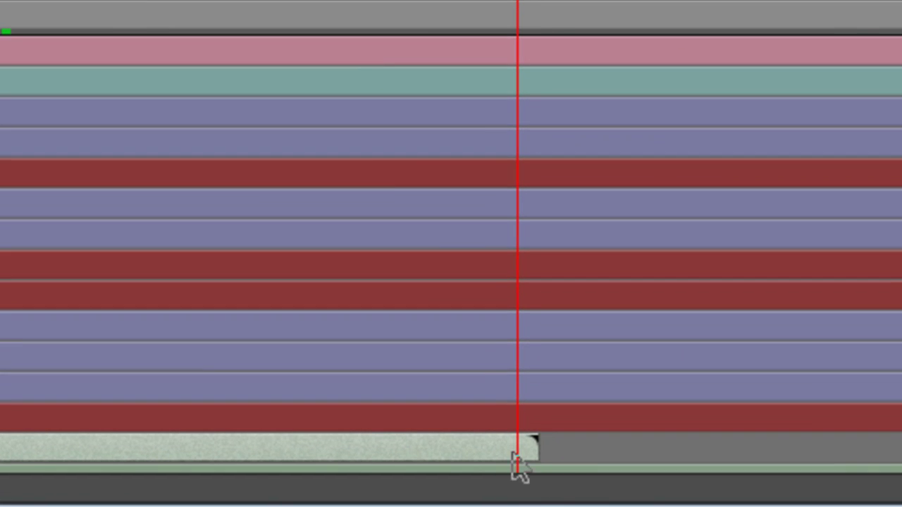
left_click_drag(542, 446, 522, 449)
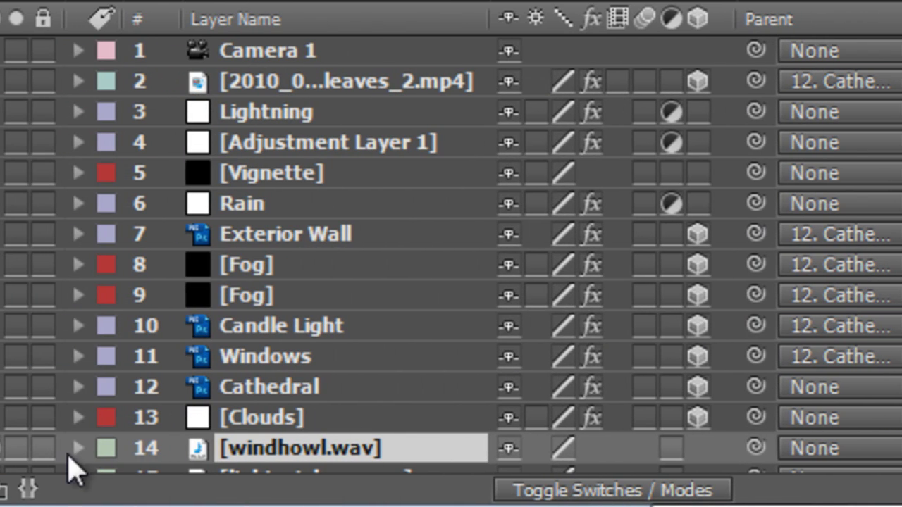
Step: Set the windhowl.wav layer's Audio Levels to -10 dB
left_click(79, 448)
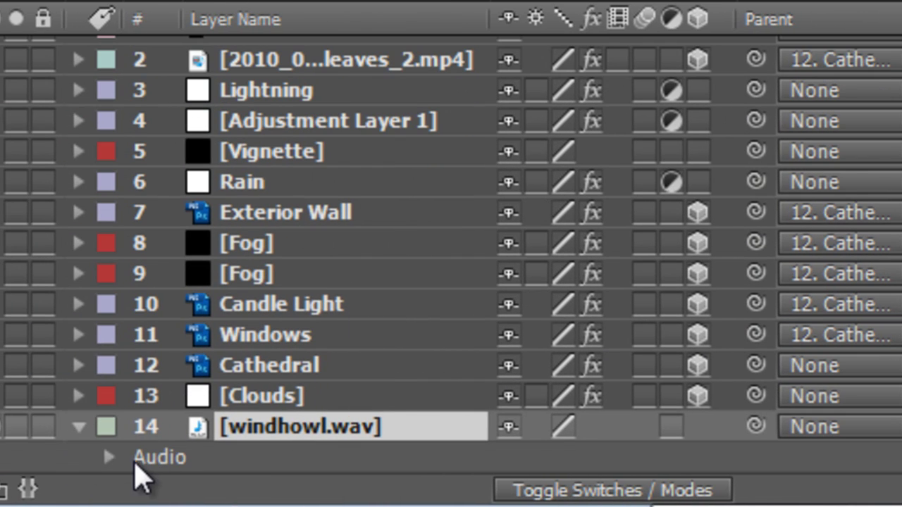
left_click(109, 457)
left_click(522, 426)
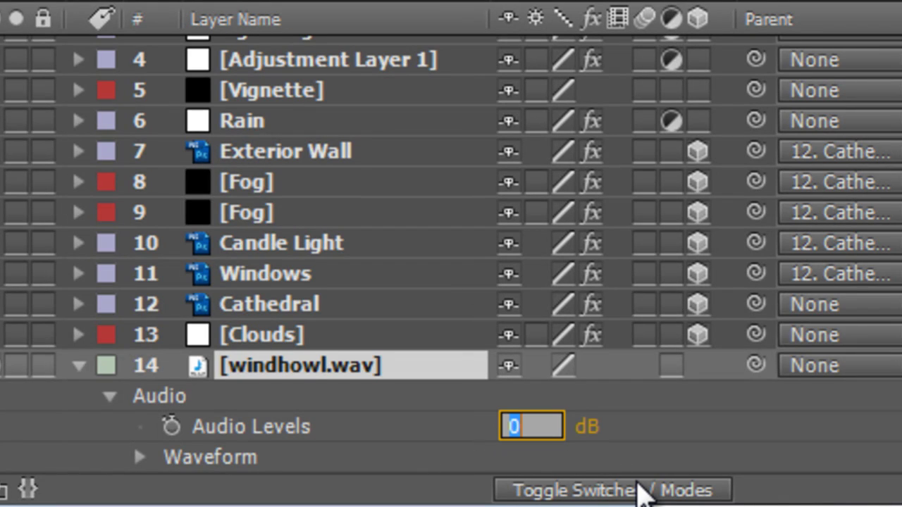
type("-10")
key("Return")
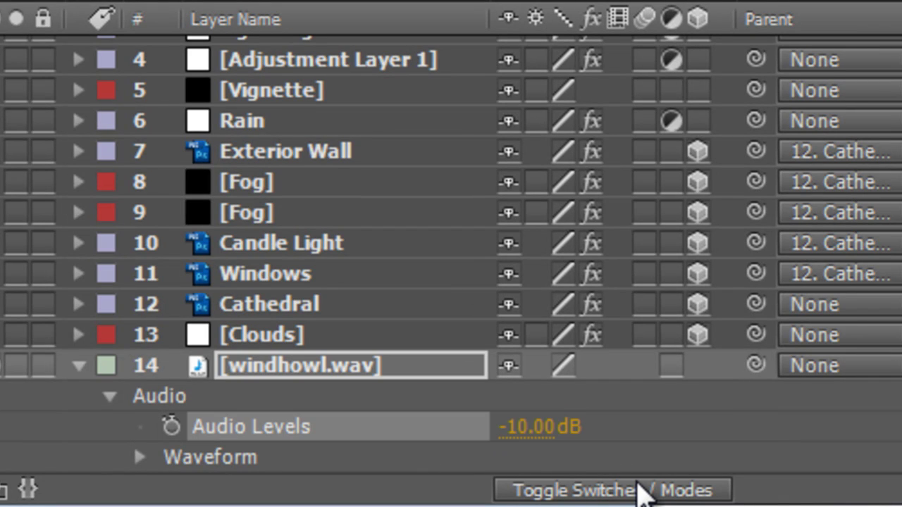
left_click(660, 442)
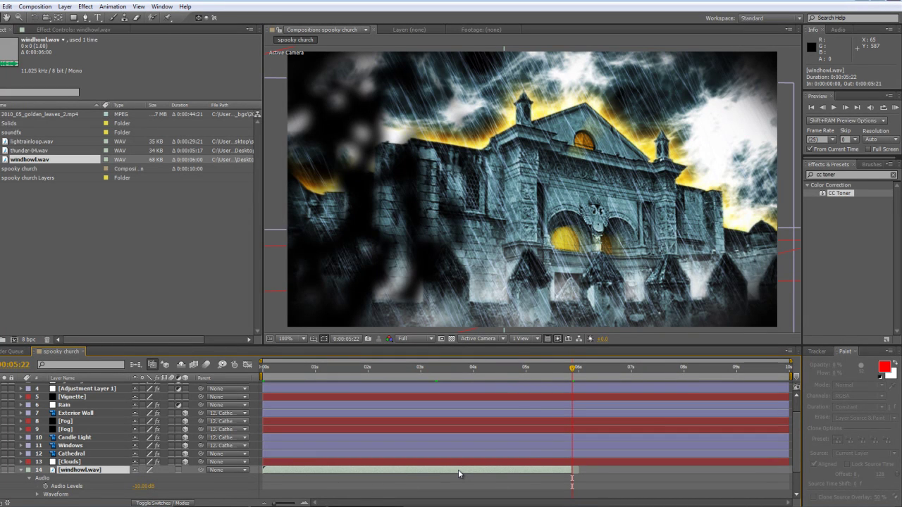
Step: Preview from one second, then duplicate the windhowl.wav layer and time-reverse the copy
left_click_drag(312, 373, 362, 381)
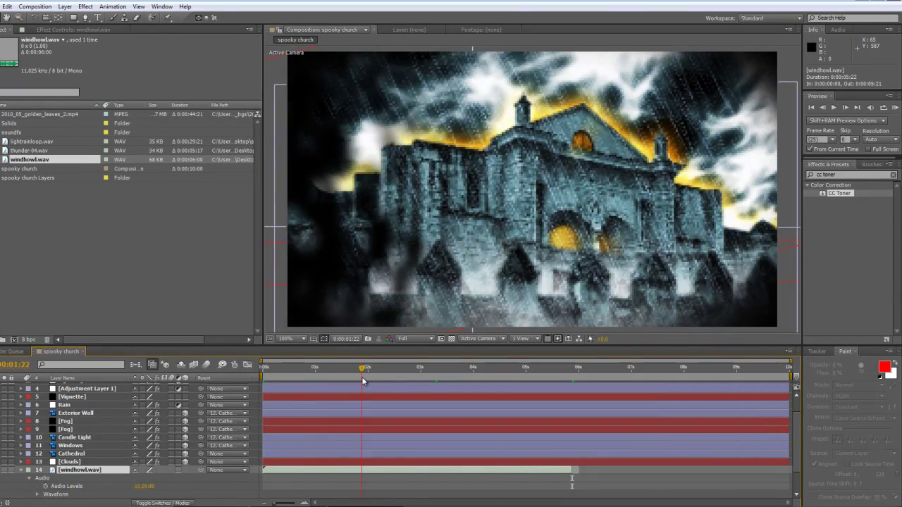
key("space")
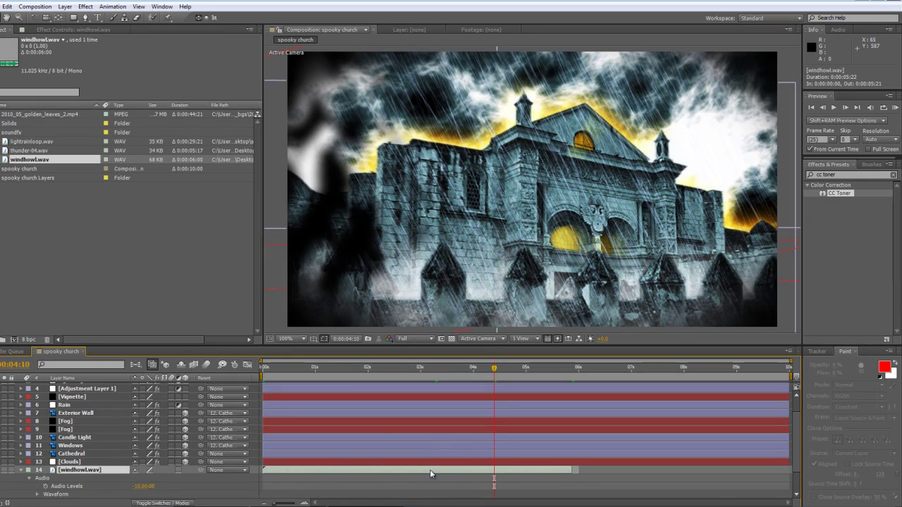
key("ctrl+d")
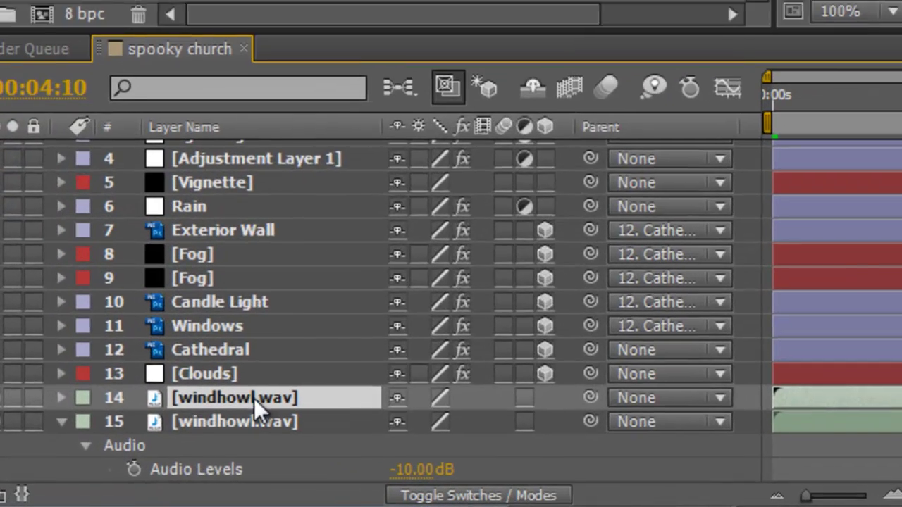
right_click(253, 400)
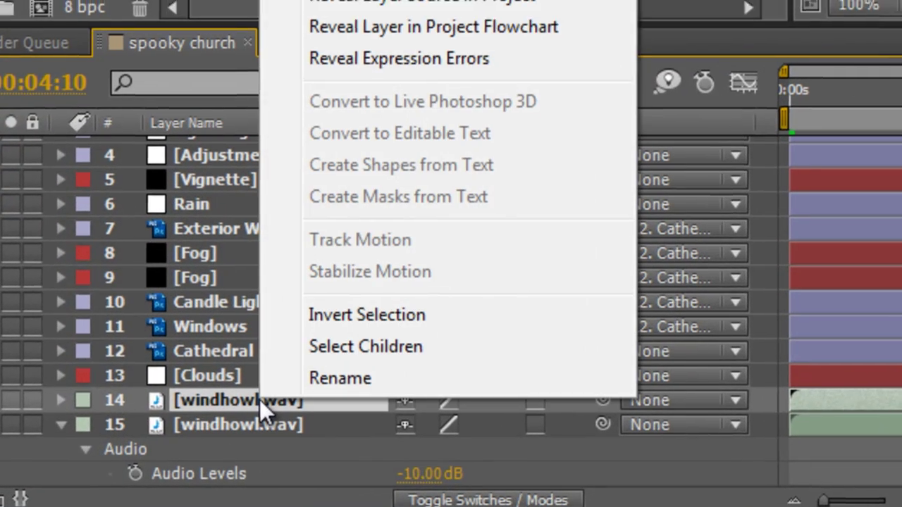
mouse_move(103, 200)
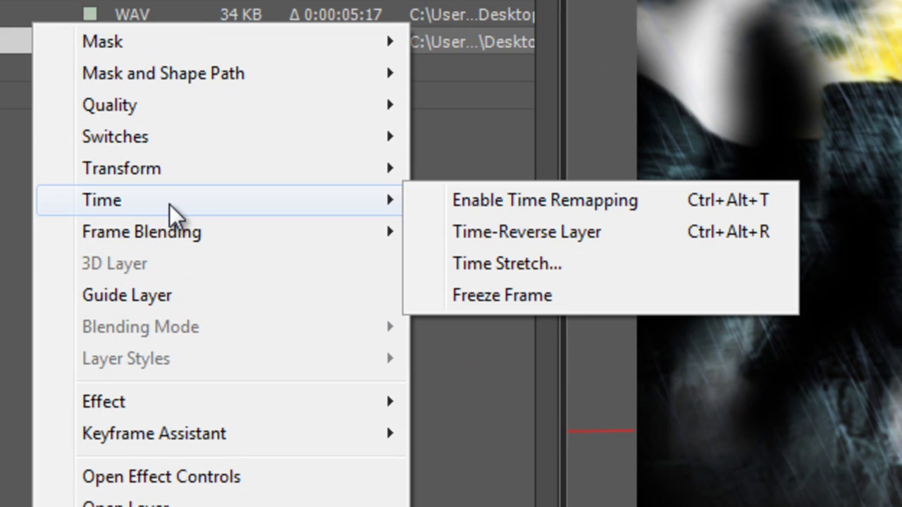
left_click(490, 236)
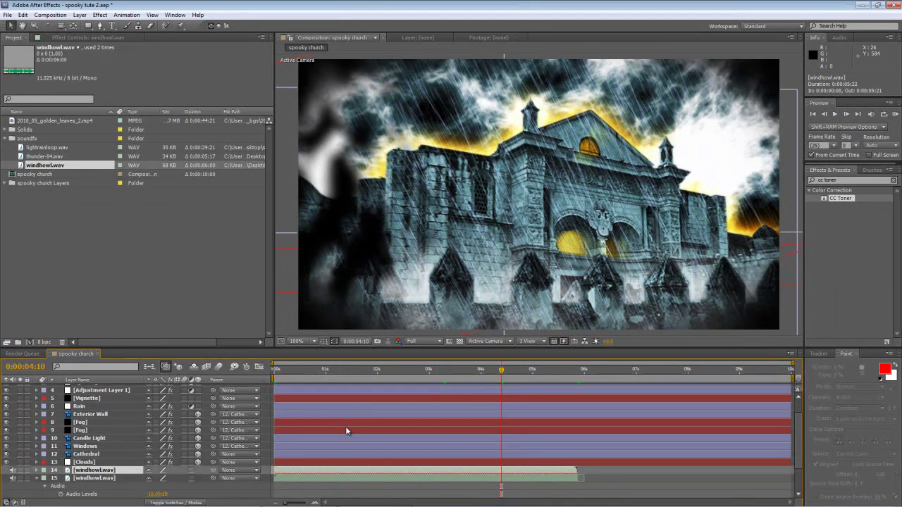
Step: Slide the reversed wind howl copy to start around five seconds and expand its properties
left_click_drag(345, 470, 613, 475)
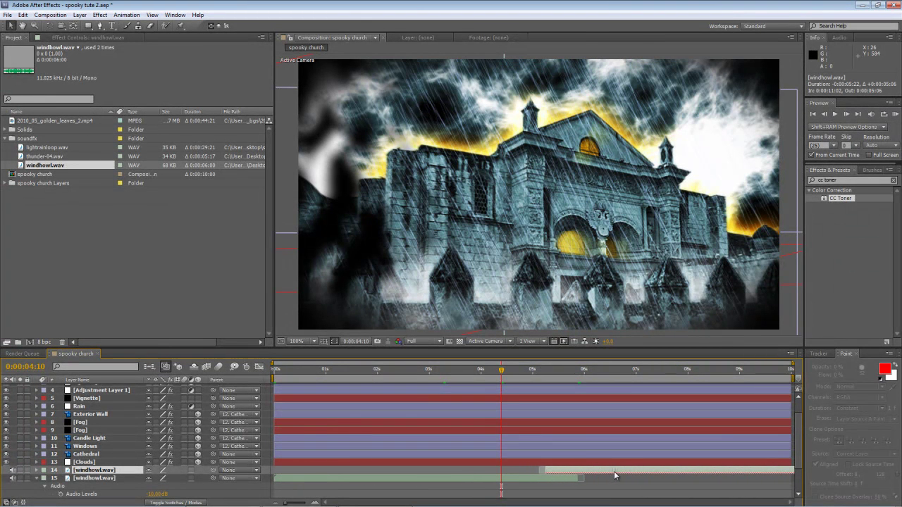
left_click(562, 479)
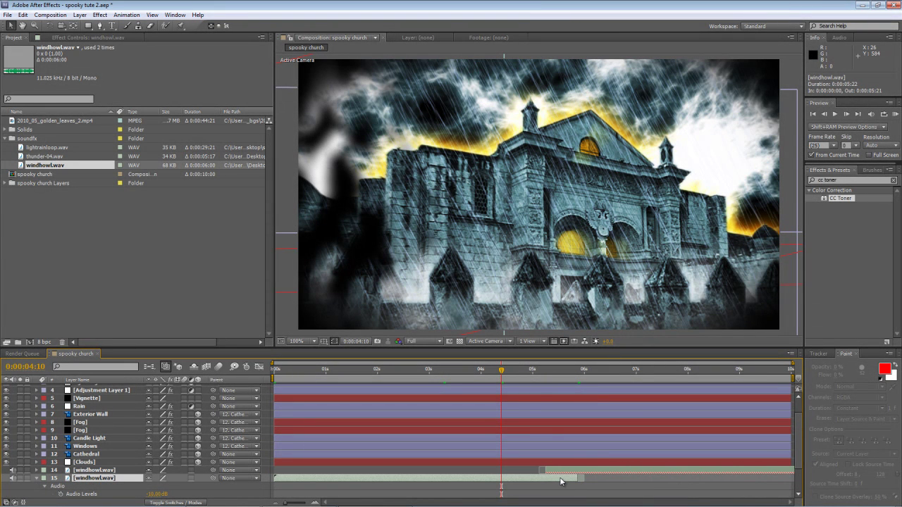
left_click(544, 373)
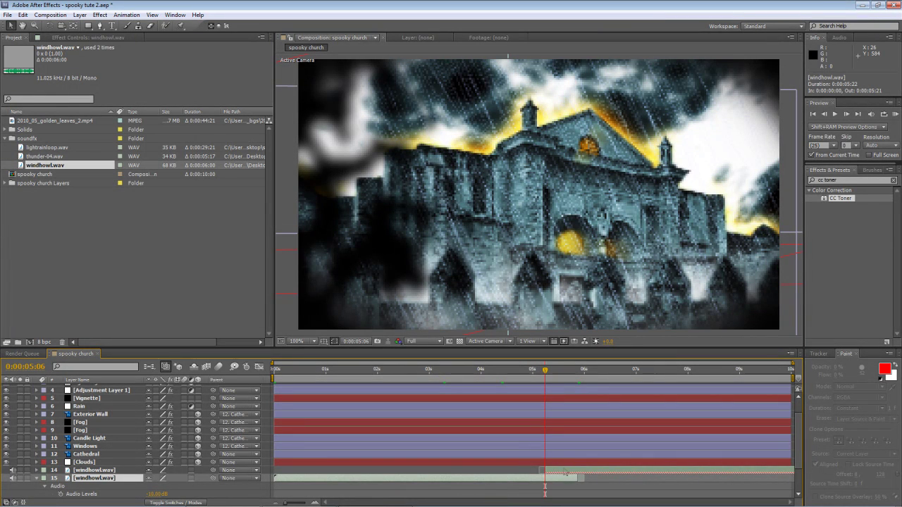
left_click(565, 472)
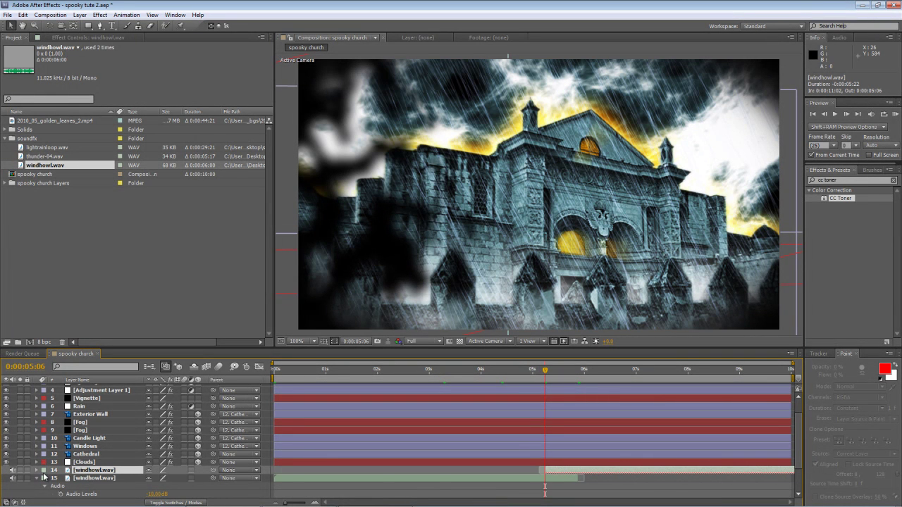
left_click(38, 470)
Step: Keyframe layer 14's Audio Levels rising from -20 dB at 5:06 to -10 dB at 5:22
left_click(44, 478)
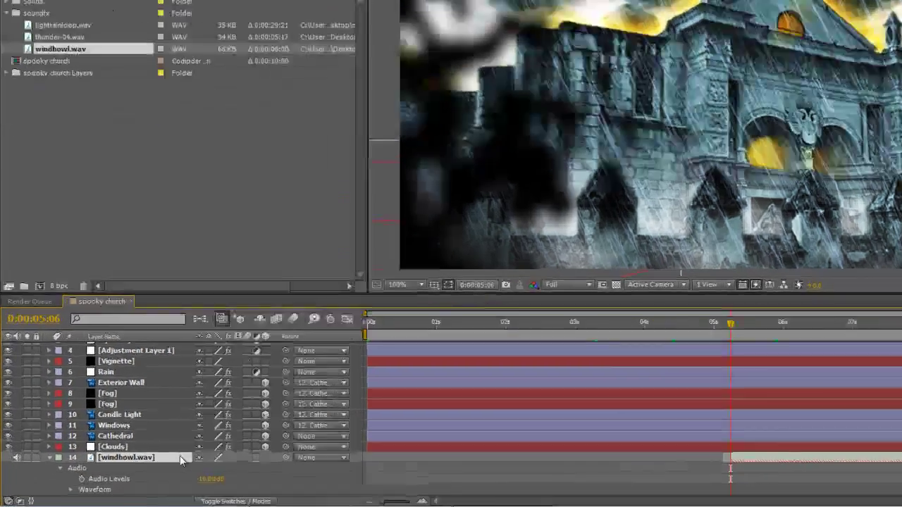
left_click(174, 446)
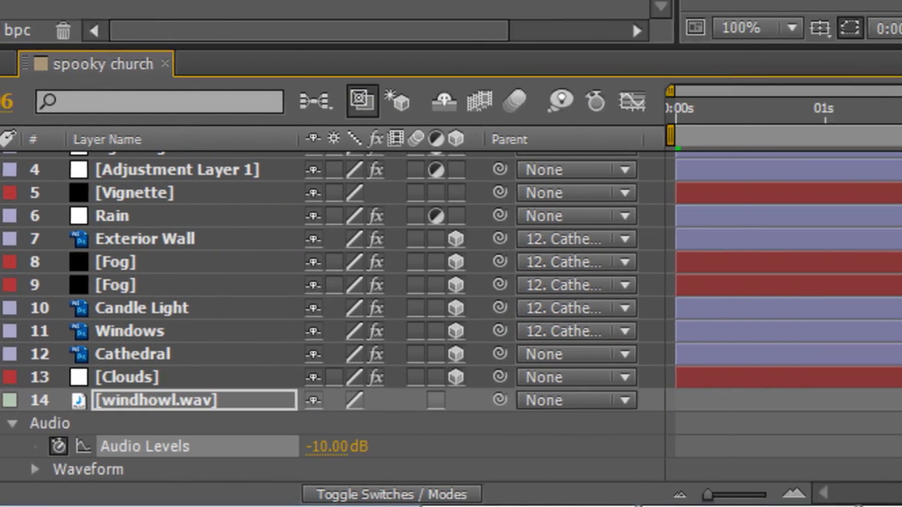
scroll(658, 140, "down", 3)
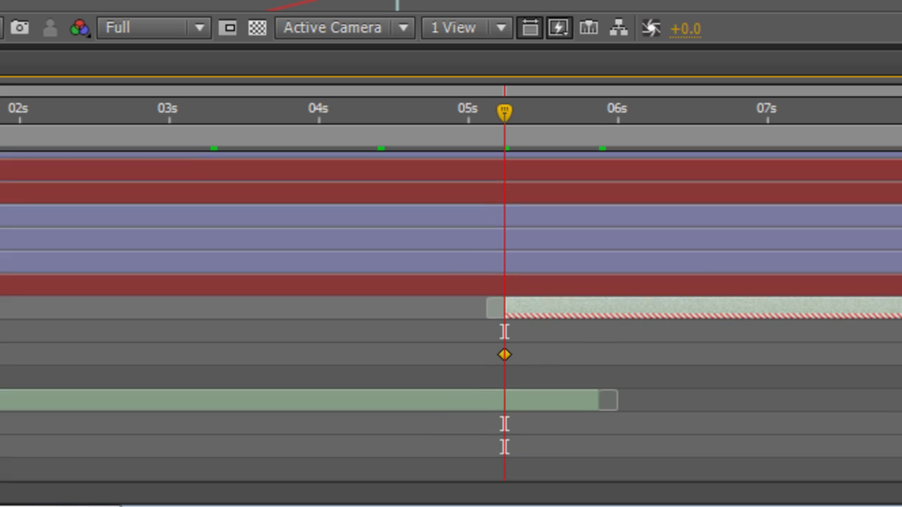
left_click_drag(578, 113, 593, 119)
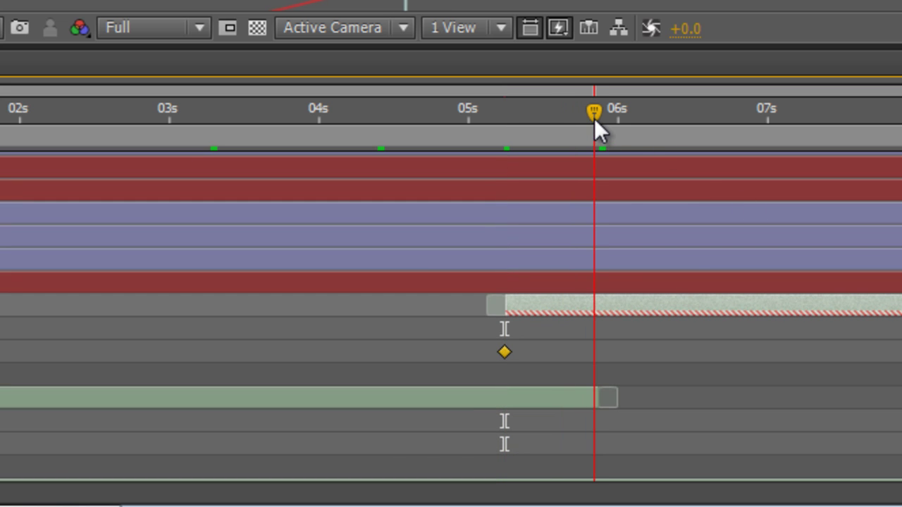
left_click_drag(504, 444, 596, 443)
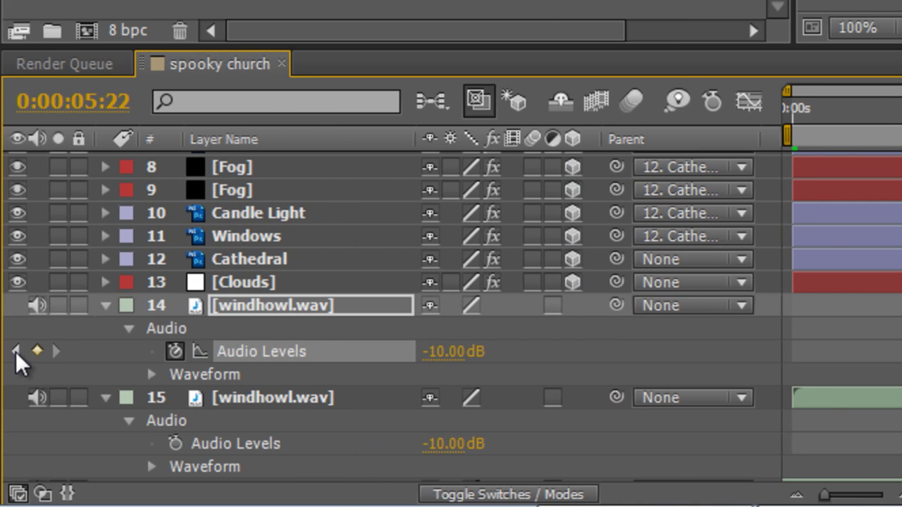
left_click(15, 352)
left_click(449, 356)
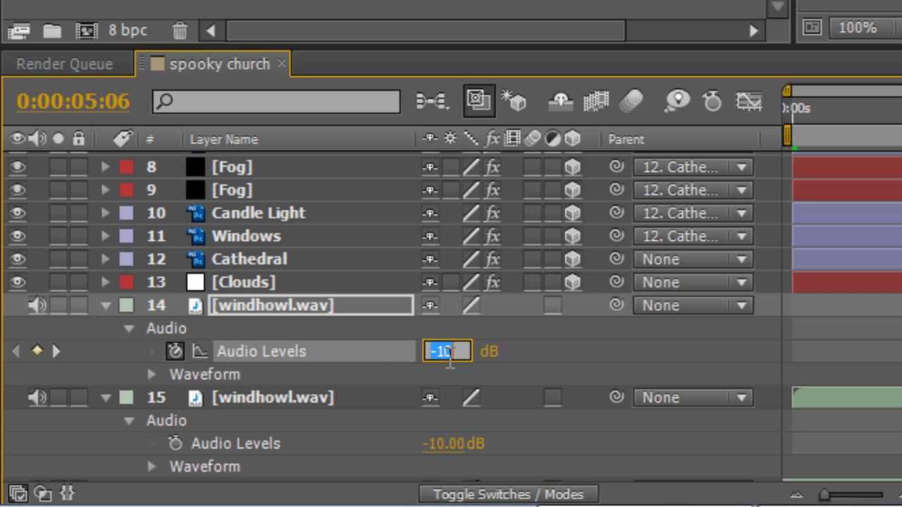
type("-20")
key("Return")
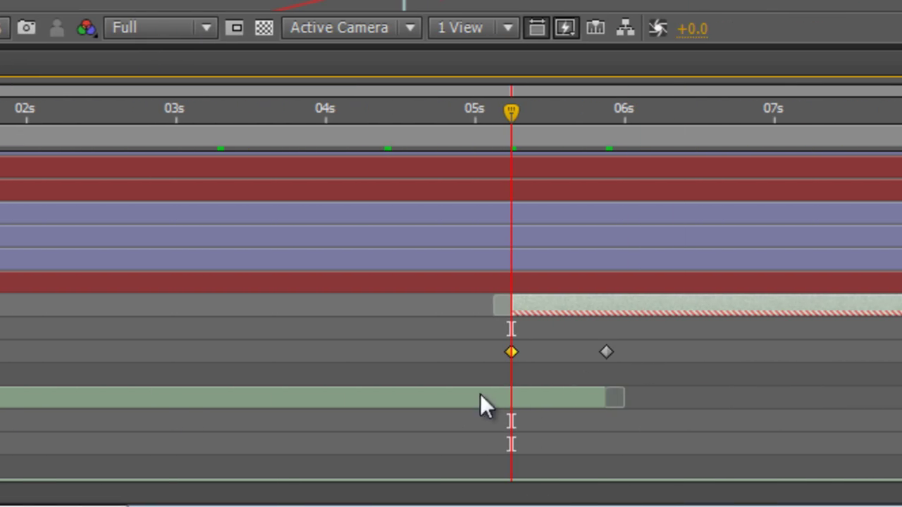
Step: Keyframe layer 15's Audio Levels falling from -10 dB at 5:06 to -20 dB at 5:22
left_click(480, 395)
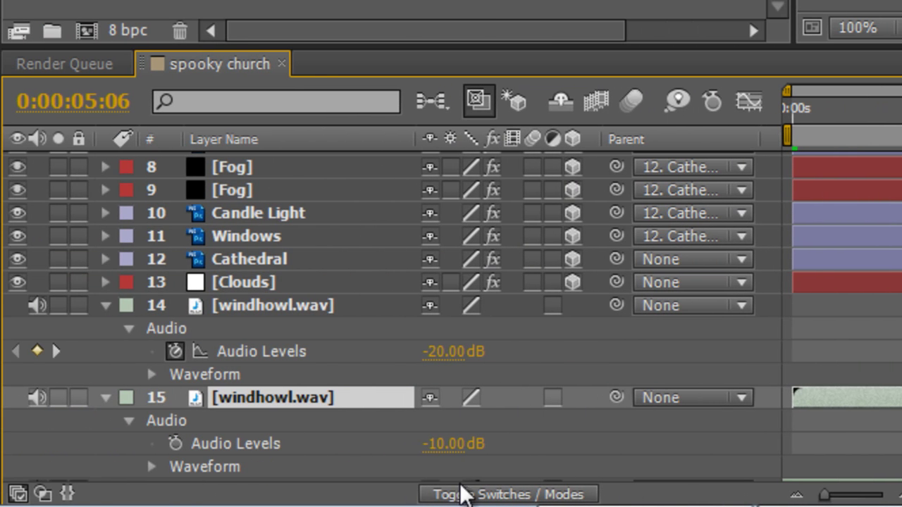
left_click(175, 443)
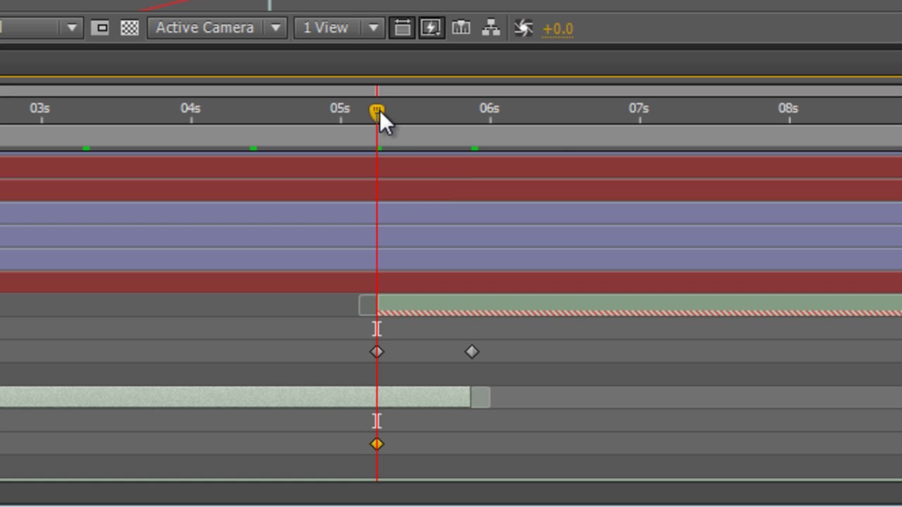
left_click_drag(376, 110, 475, 115)
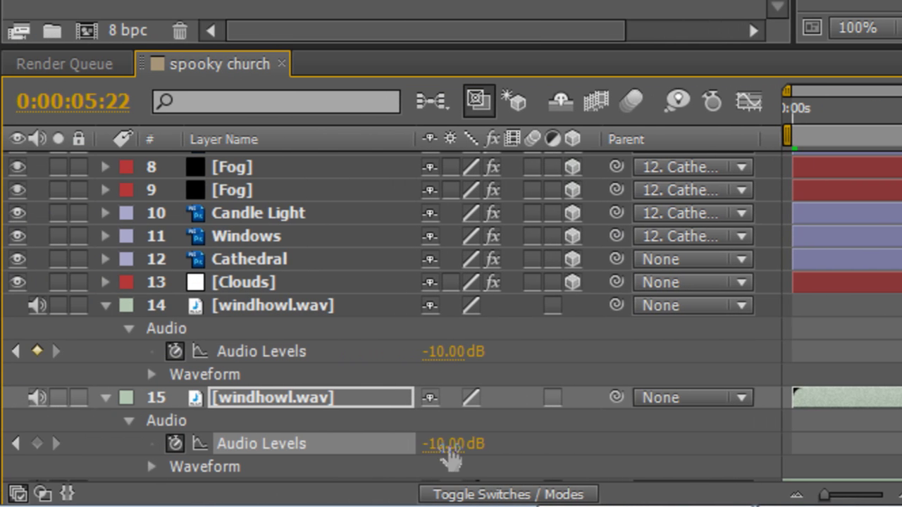
left_click(443, 443)
type("-")
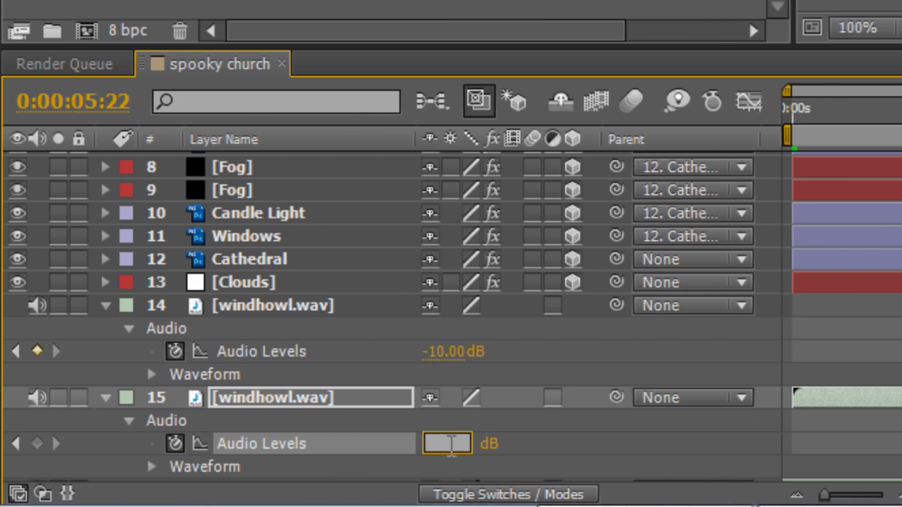
type("20")
key("Return")
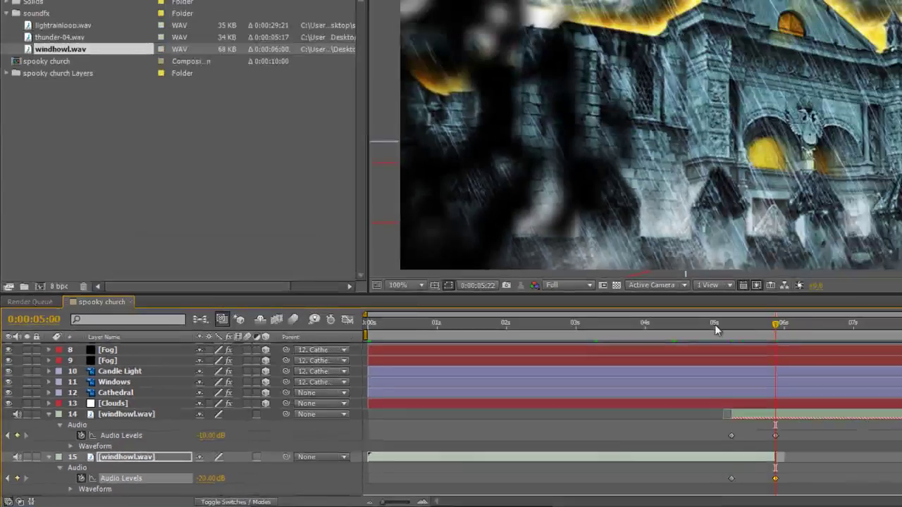
left_click(534, 369)
left_click_drag(533, 370, 425, 373)
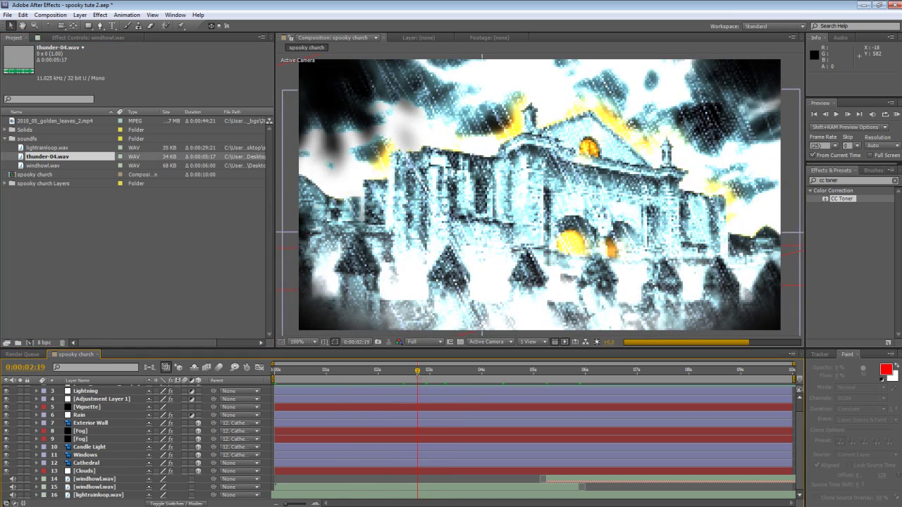
Step: Add thunder-04.wav as a layer and slide it to start near the four-second lightning moment
left_click(20, 159)
left_click_drag(22, 159, 338, 486)
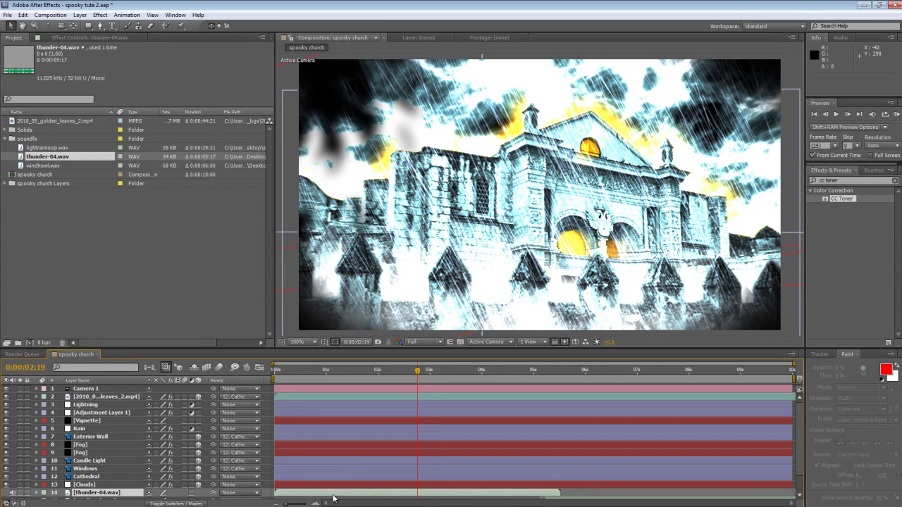
key("Home")
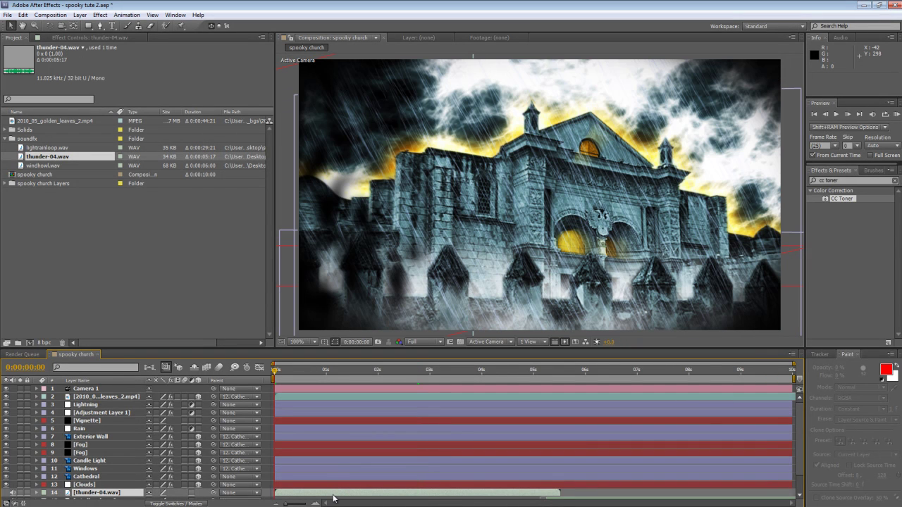
key("KP_Decimal")
left_click_drag(374, 374, 475, 377)
mouse_move(312, 493)
left_mouse_down()
mouse_move(524, 493)
mouse_move(508, 493)
left_mouse_up()
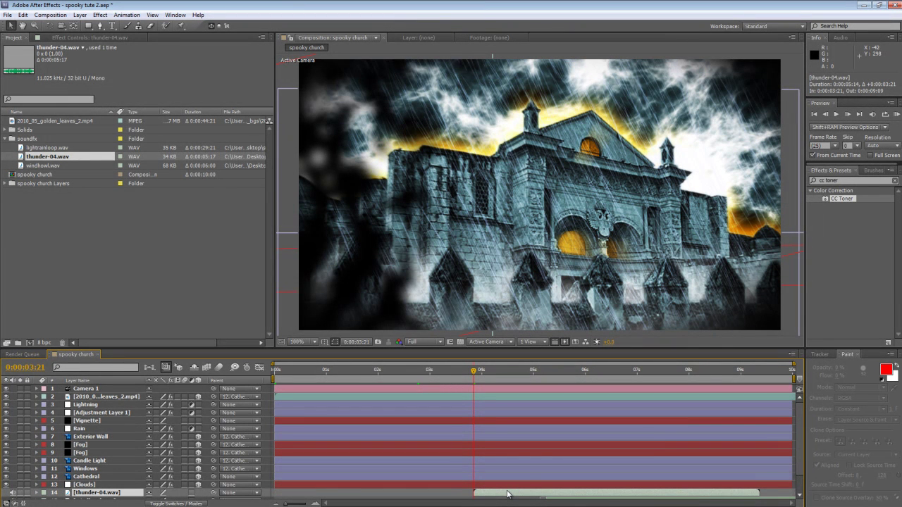
left_click_drag(276, 369, 267, 366)
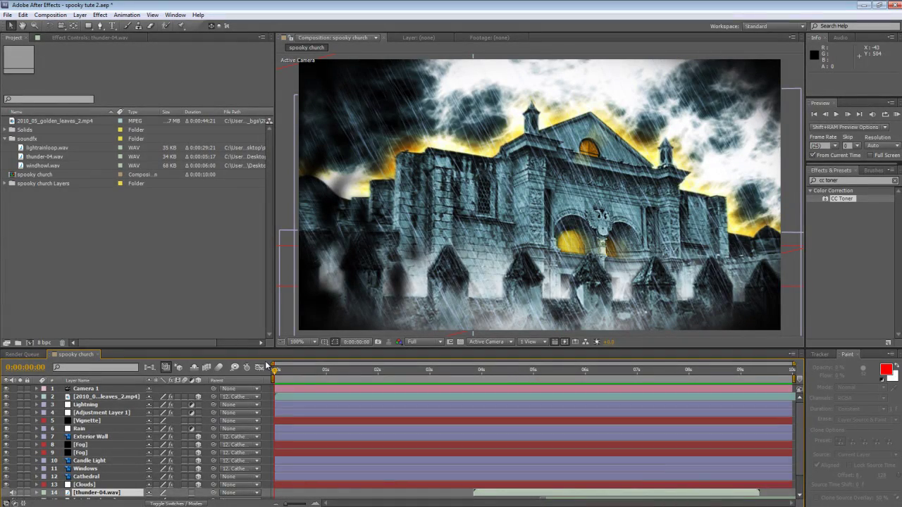
Step: RAM-preview the thunder composition, then open 2010_05_golden_leaves_2.mp4 in its own Footage viewer
key("KP_0")
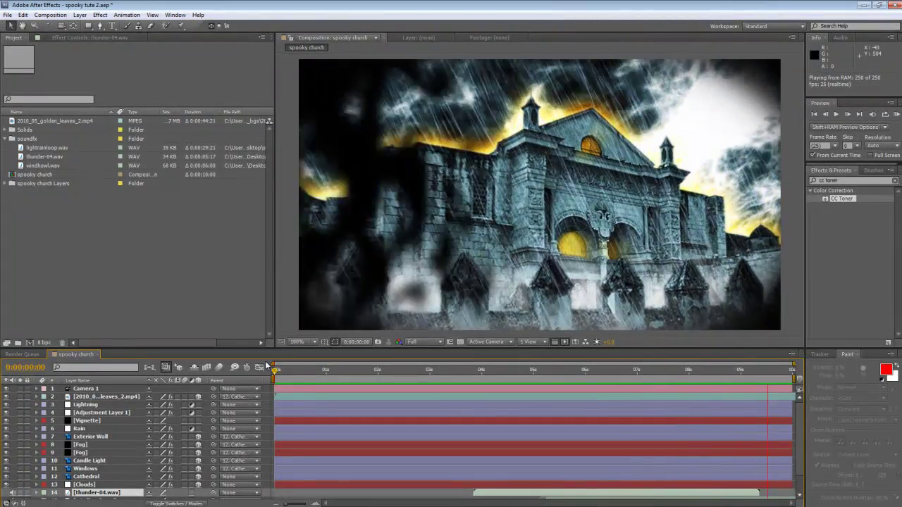
key("space")
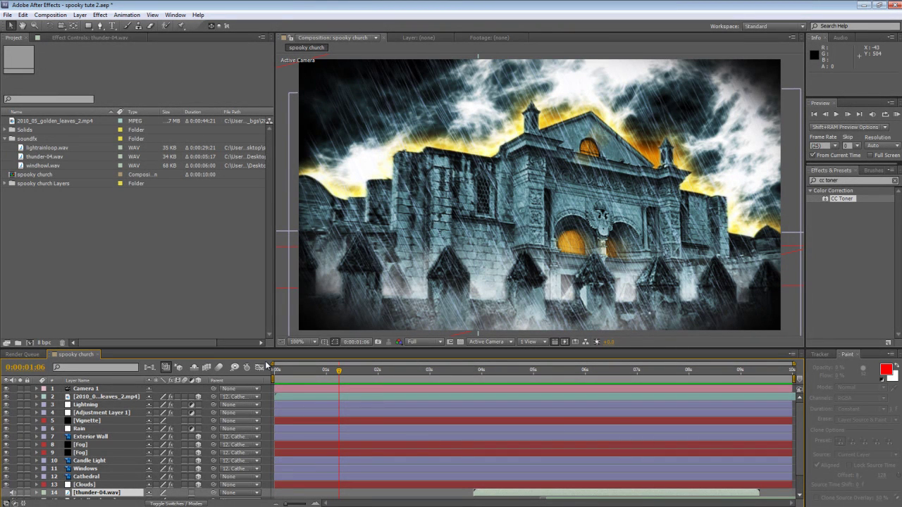
double_click(54, 120)
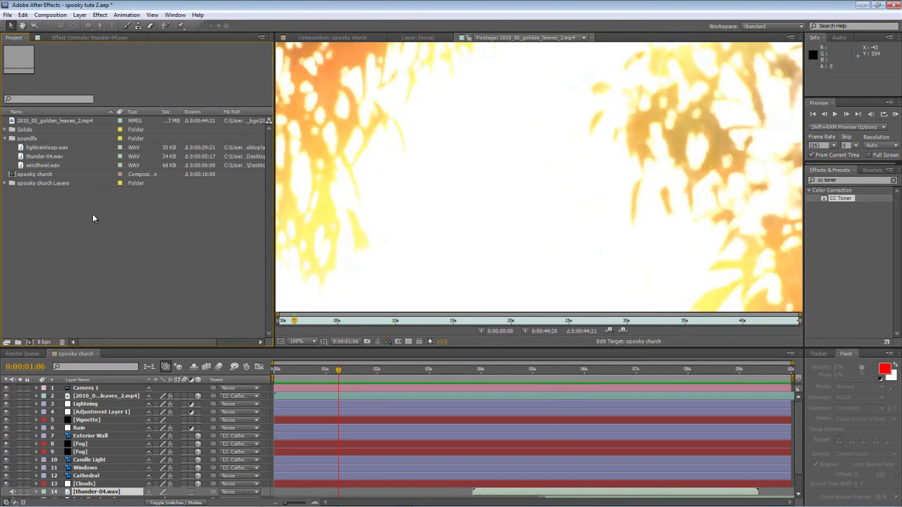